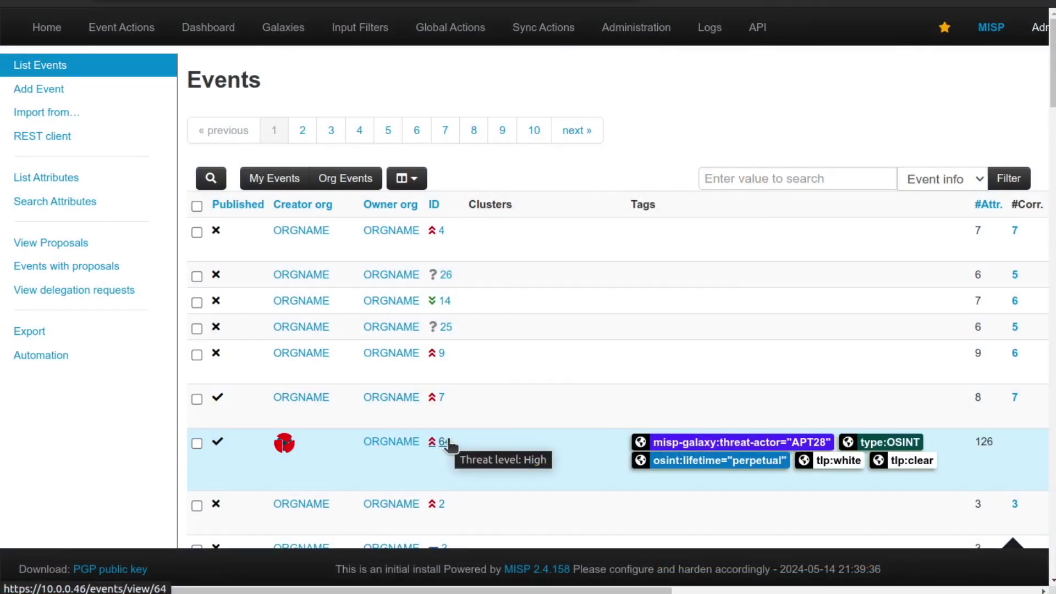
Open MISP event 64 (APT28 OSINT) and expand its Correlation graph and Event timeline.
click(446, 439)
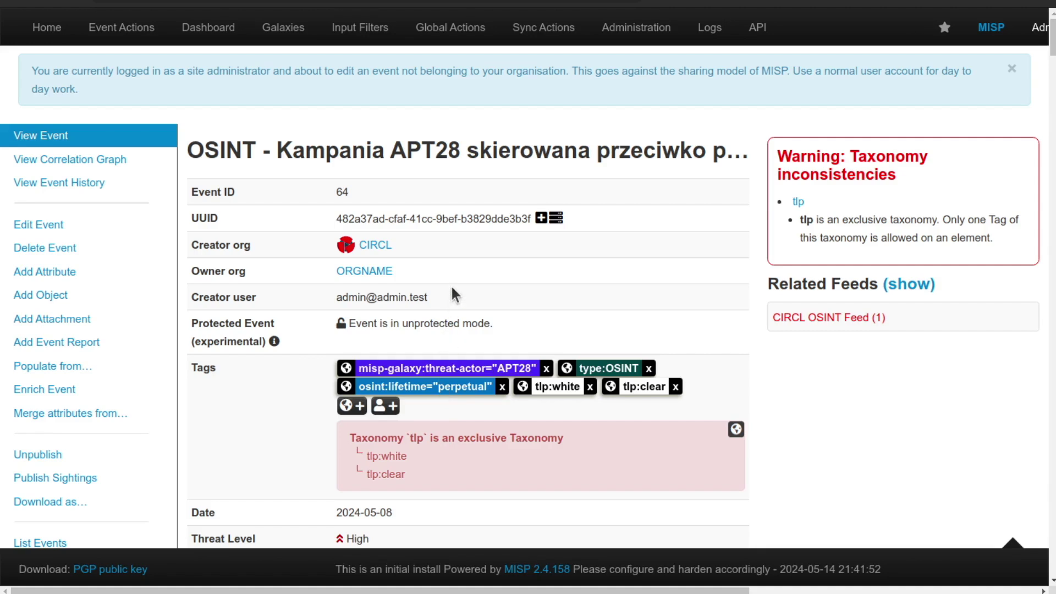
scroll(451, 285, down, 10)
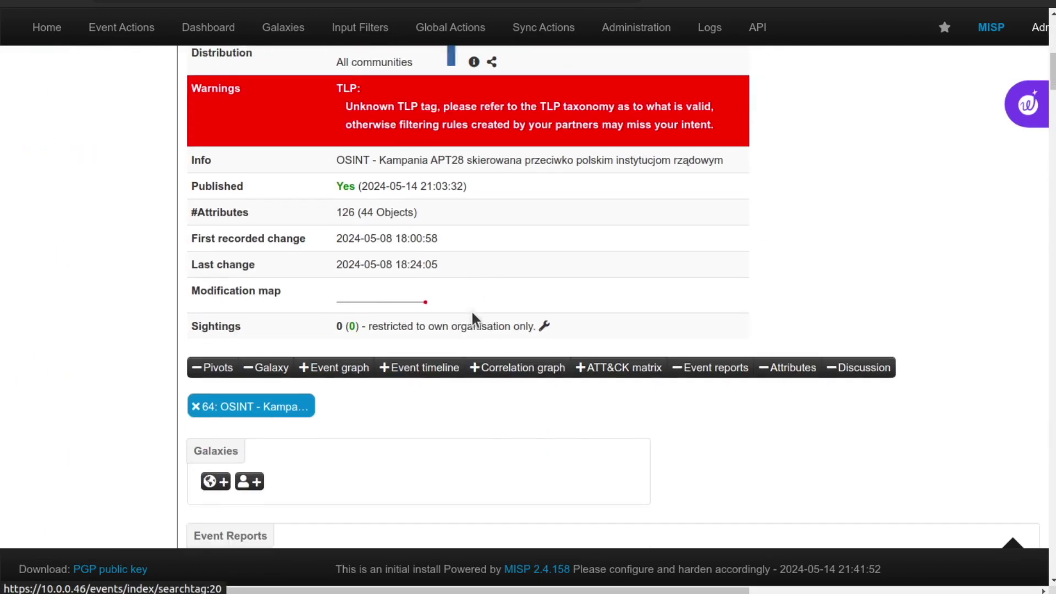
scroll(501, 132, down, 4)
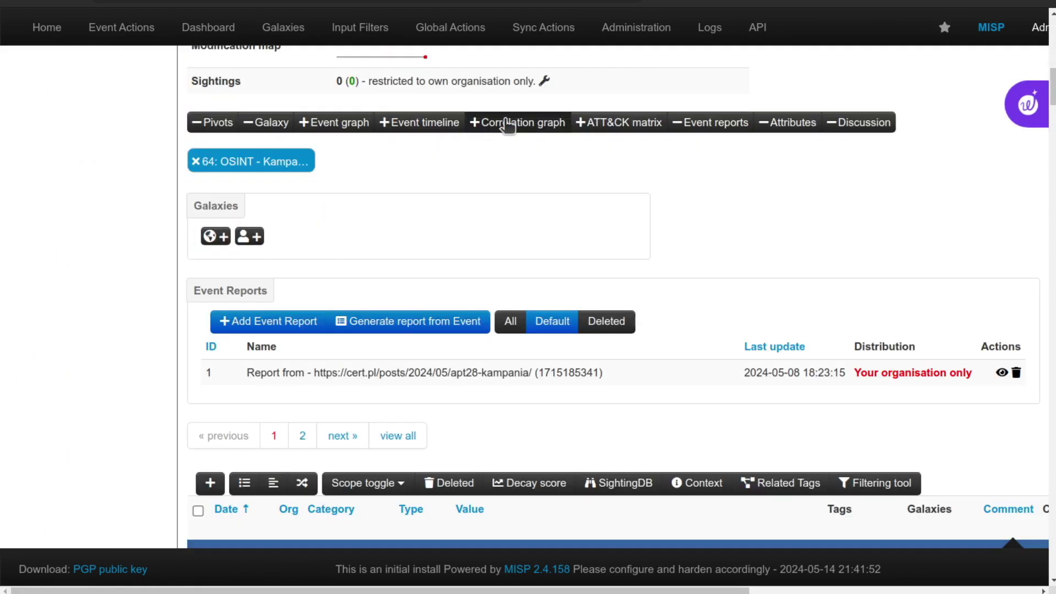
click(507, 122)
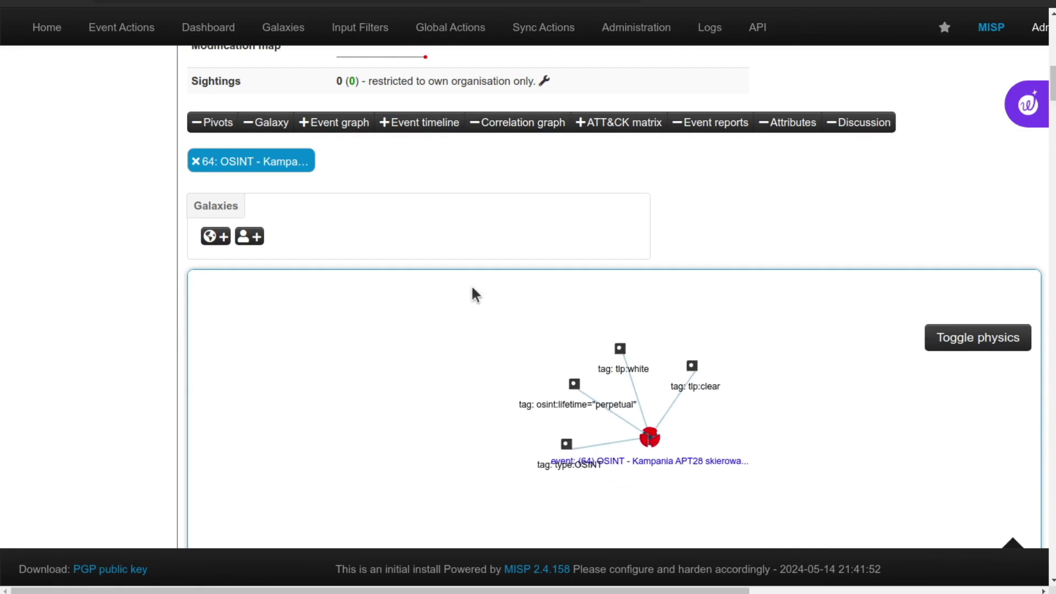
scroll(374, 319, up, 2)
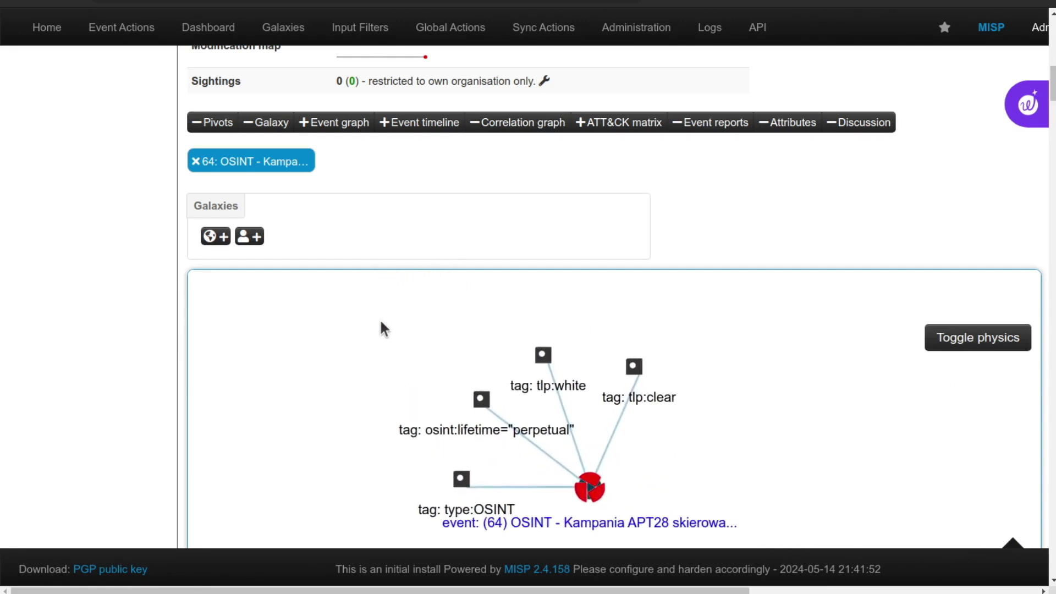
click(452, 125)
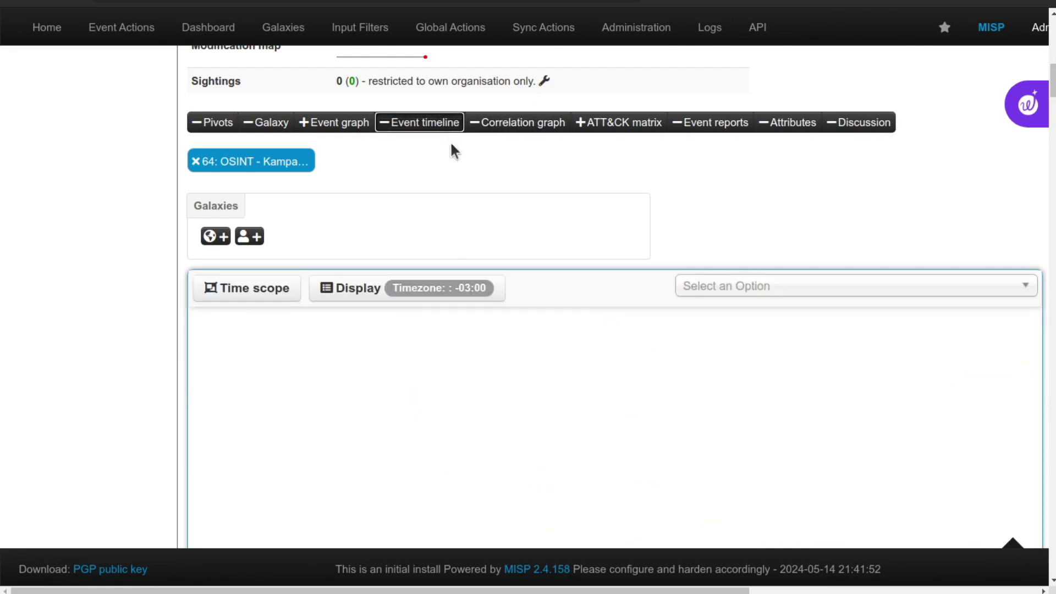
scroll(478, 218, up, 2)
scroll(478, 219, up, 7)
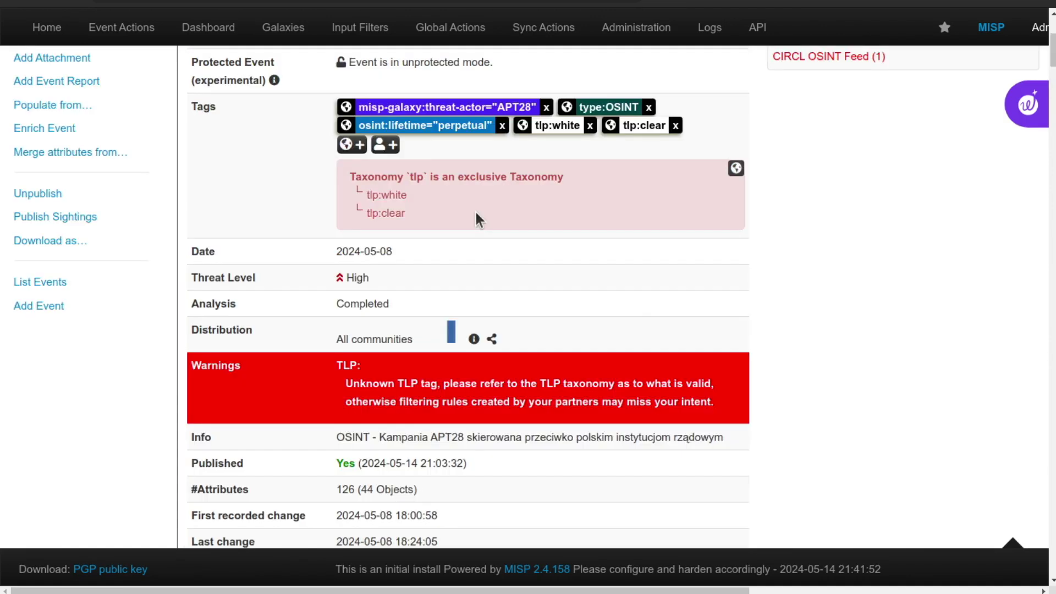
scroll(478, 219, up, 5)
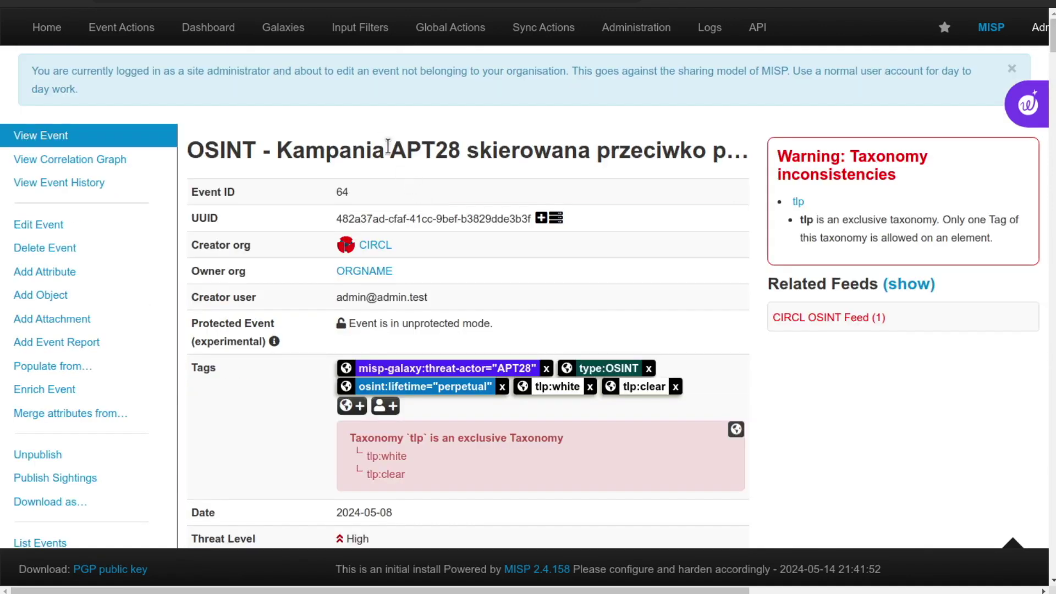
View the MISP Dashboard, then go to Event Actions > List Events.
click(193, 33)
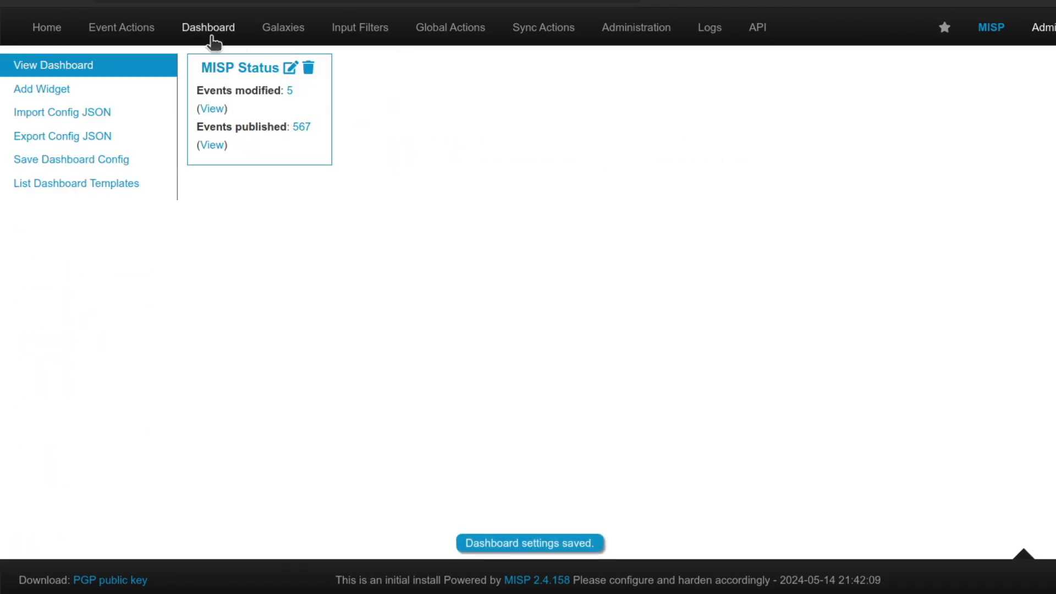
click(162, 34)
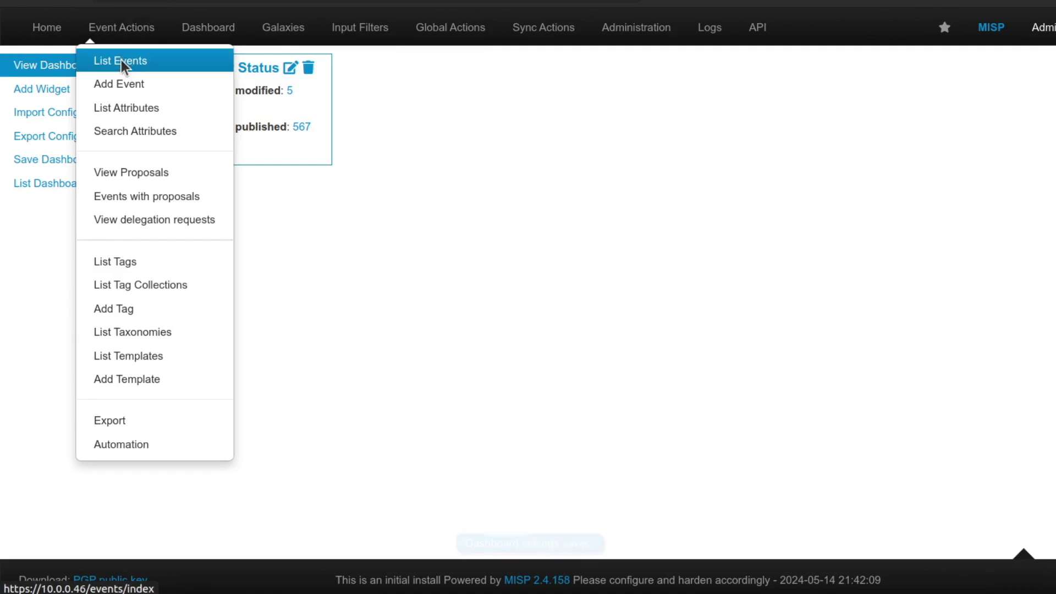
click(125, 61)
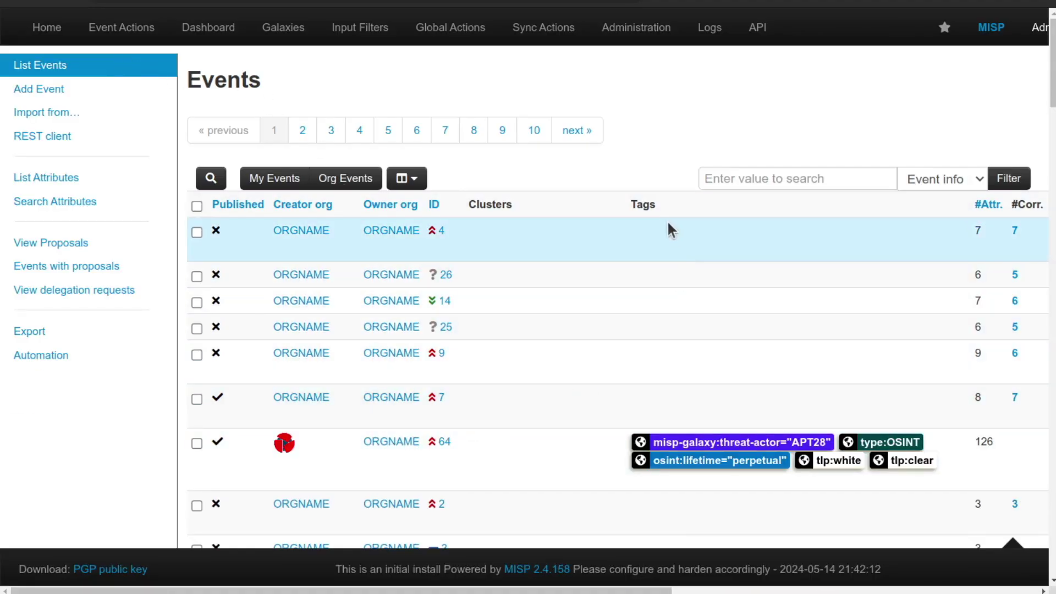
mouse_move(311, 17)
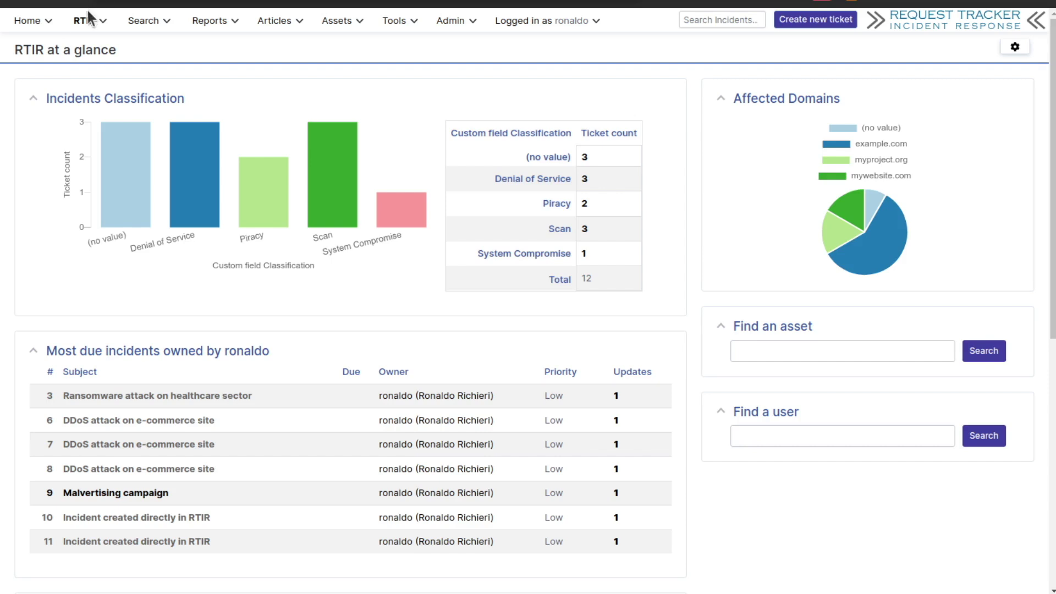
Show RTIR's MISP external feed events, scrolled down to event 18.
mouse_move(85, 22)
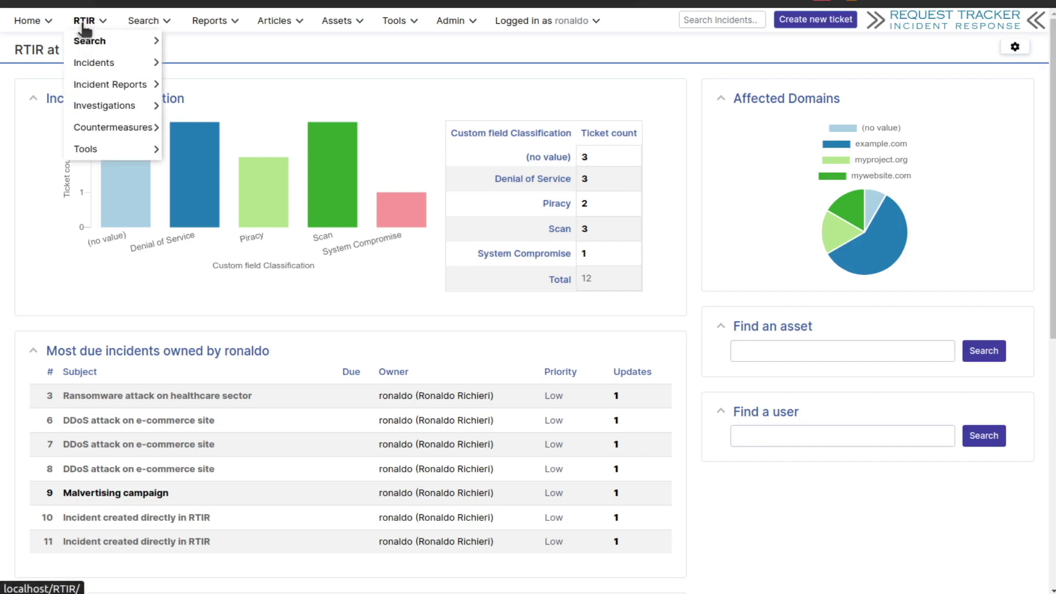
mouse_move(105, 153)
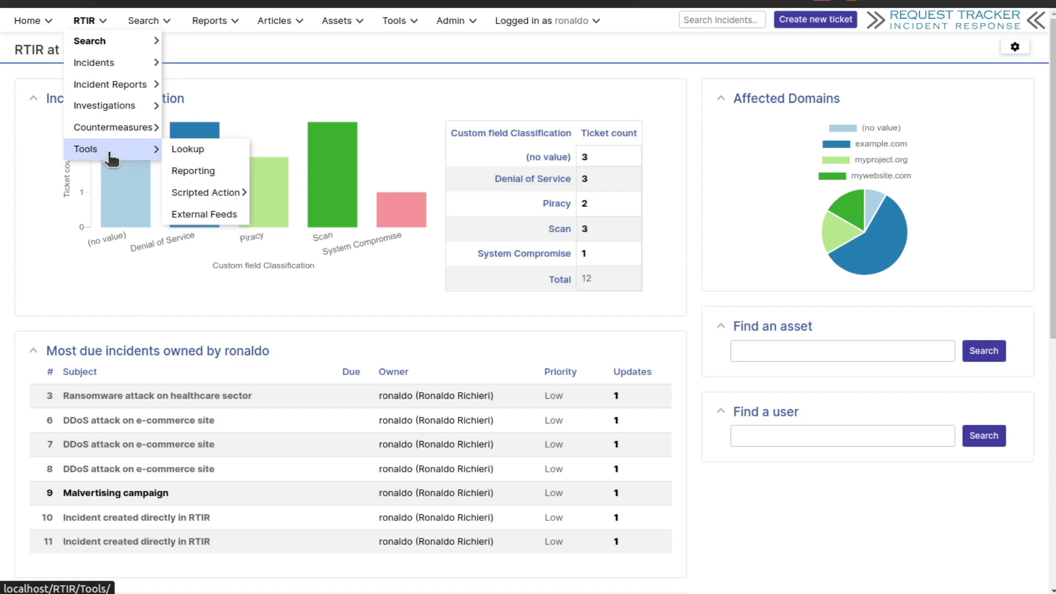
click(200, 212)
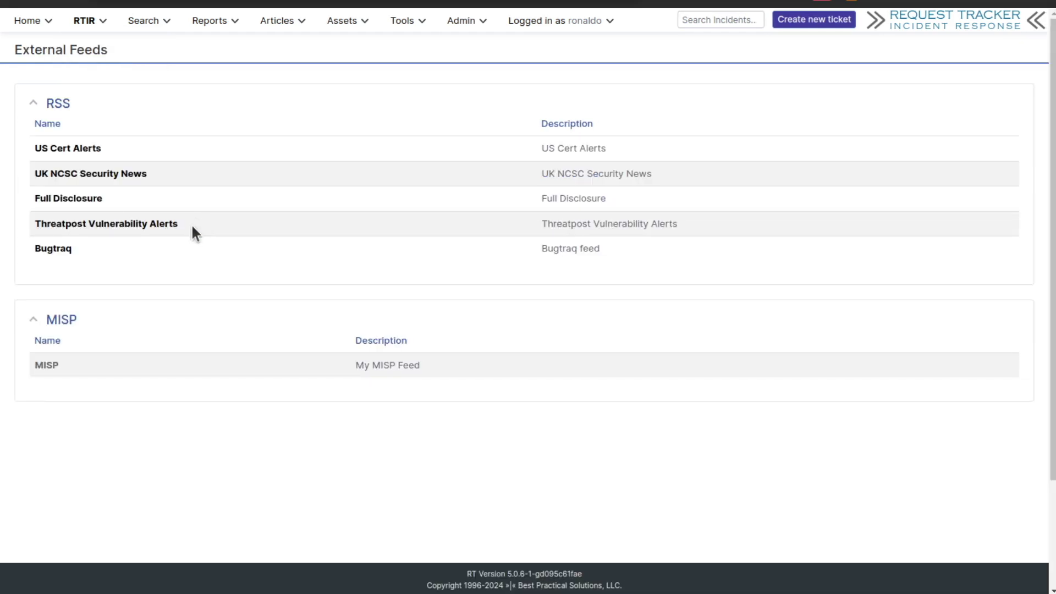
click(47, 365)
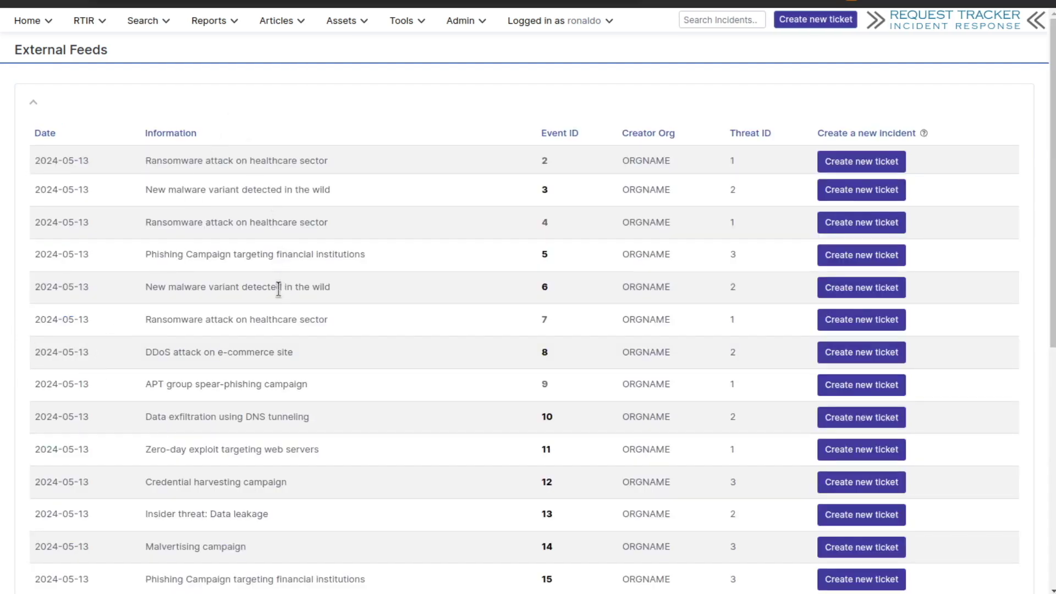
scroll(281, 353, down, 2)
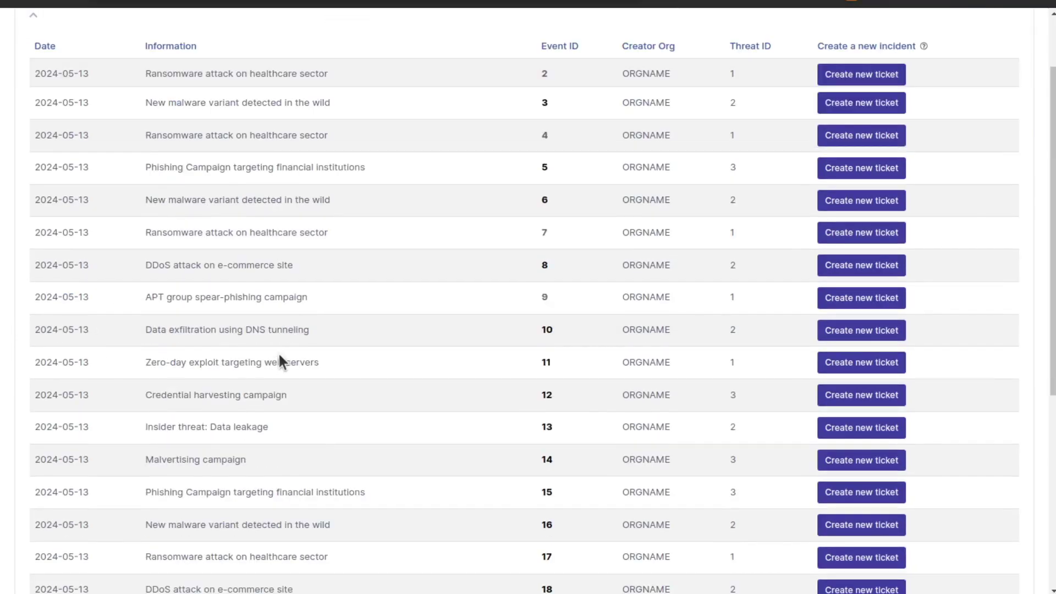
scroll(279, 356, down, 2)
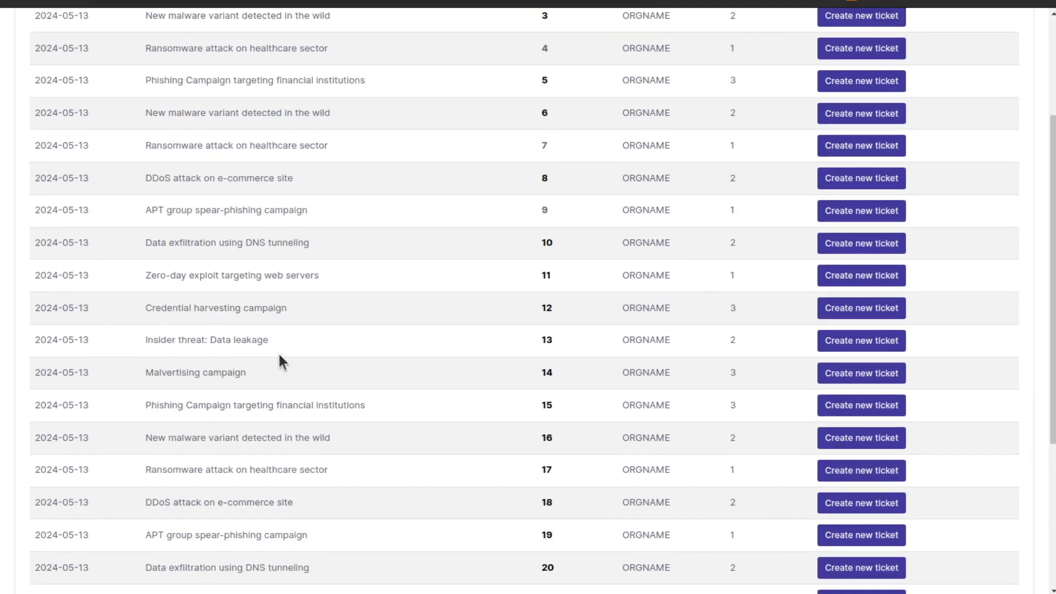
scroll(279, 355, down, 2)
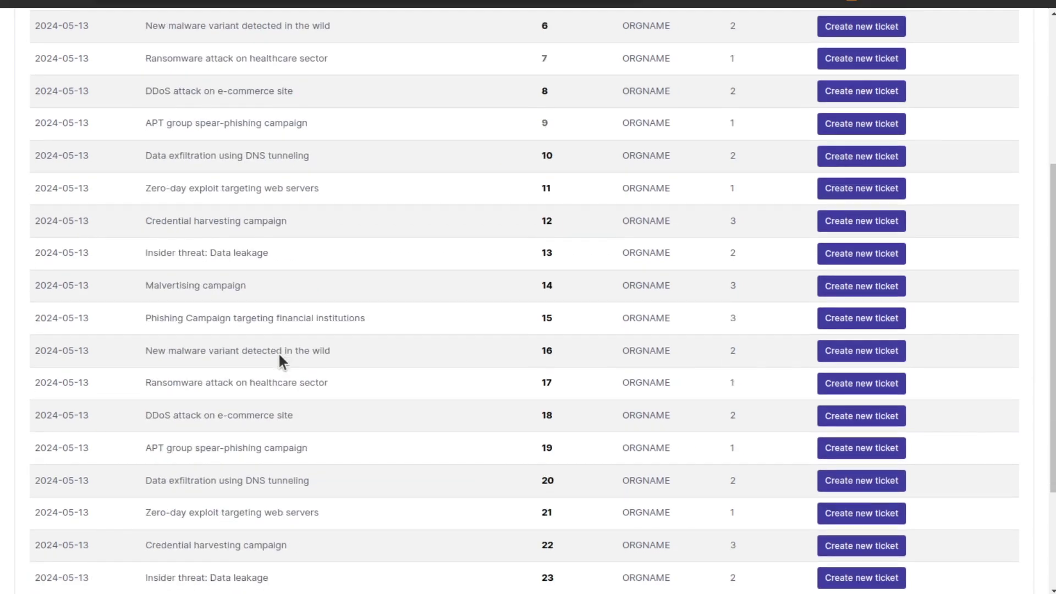
scroll(279, 356, down, 2)
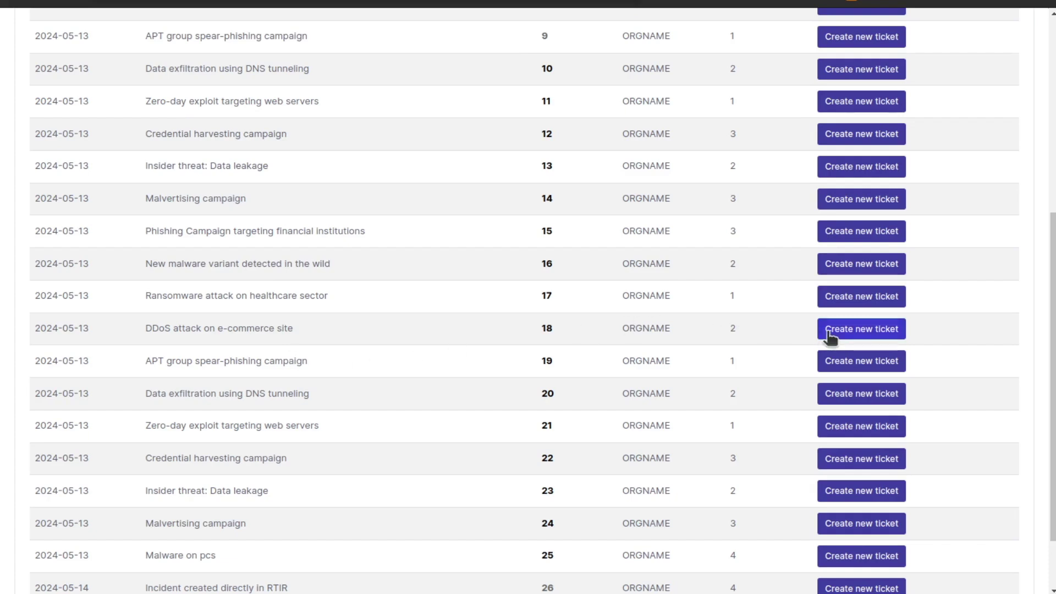
Start a ticket from MISP event 18 with the message 'More info...'.
click(856, 335)
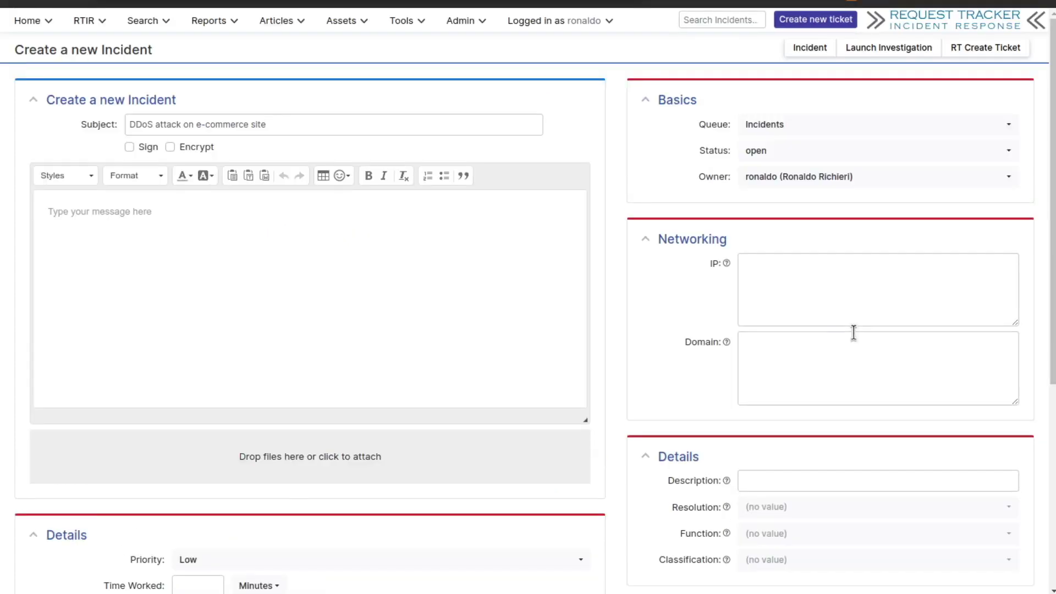
click(261, 269)
text(More info...)
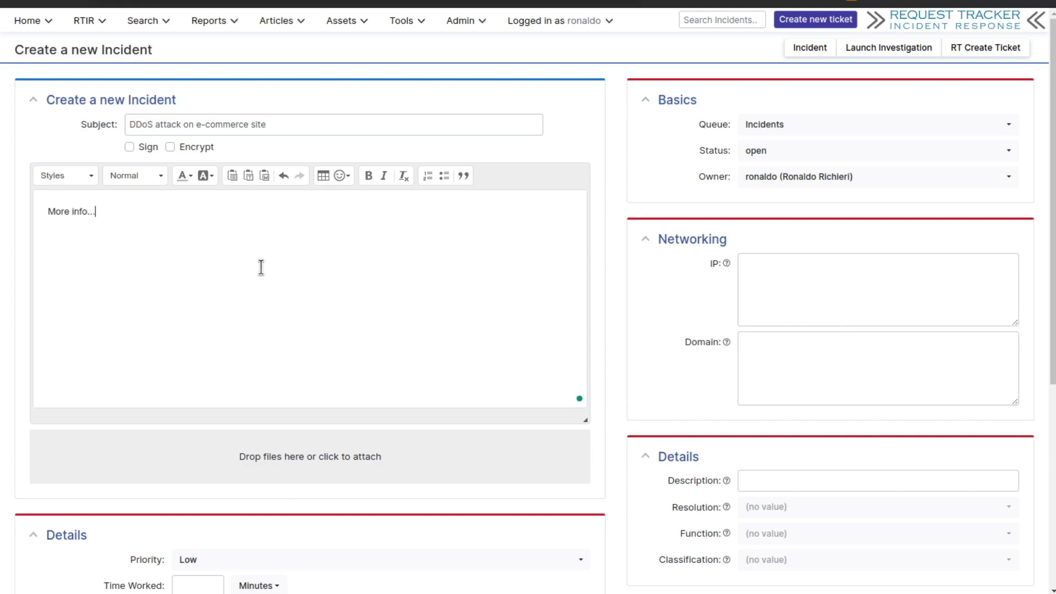
scroll(261, 267, down, 6)
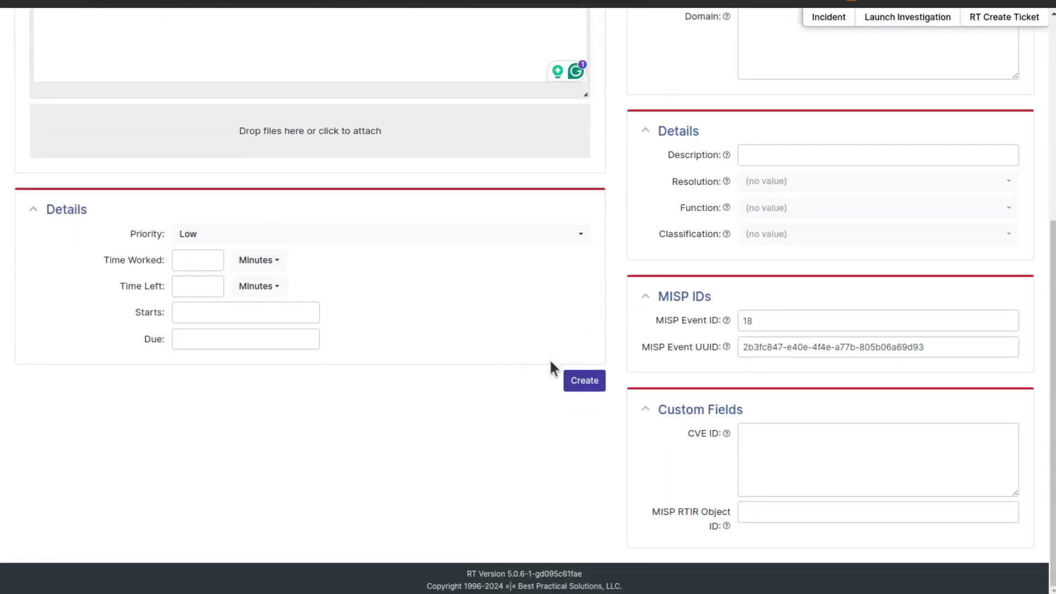
Create the incident for MISP event 18 and review its System Compromise classification.
click(582, 379)
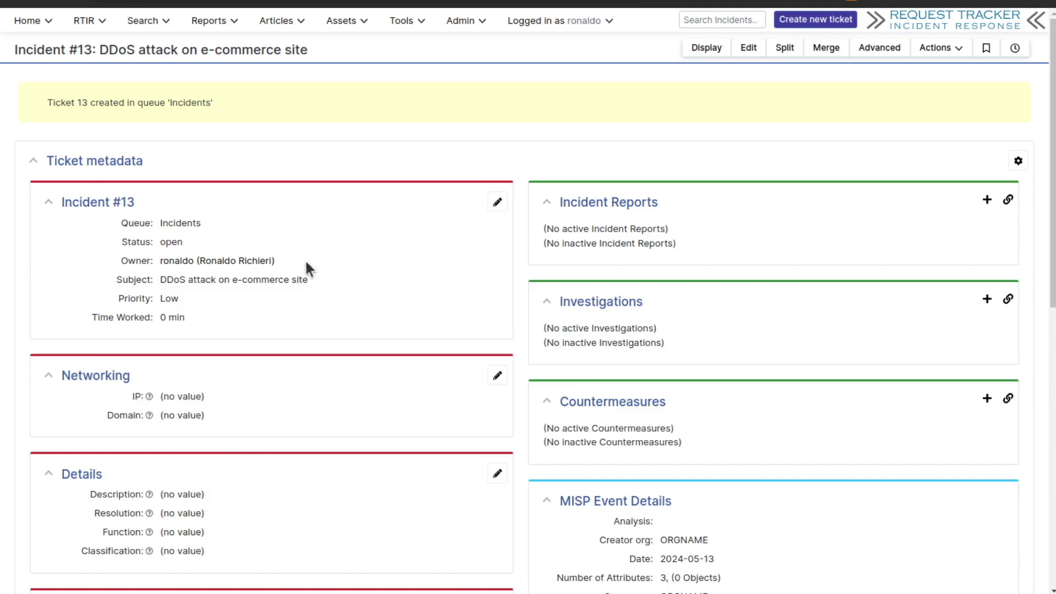
scroll(377, 417, down, 2)
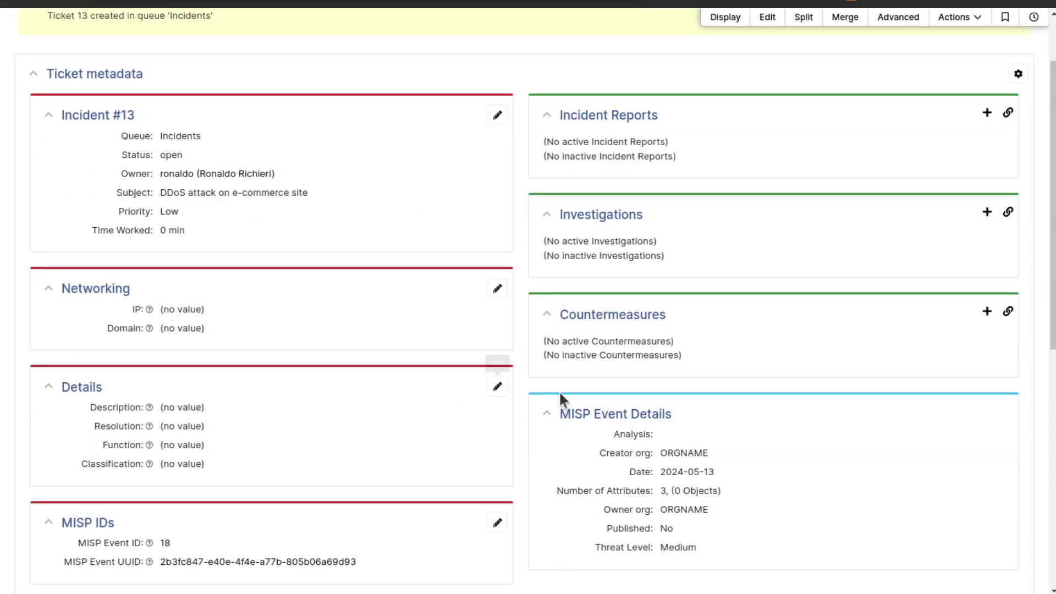
scroll(431, 392, down, 3)
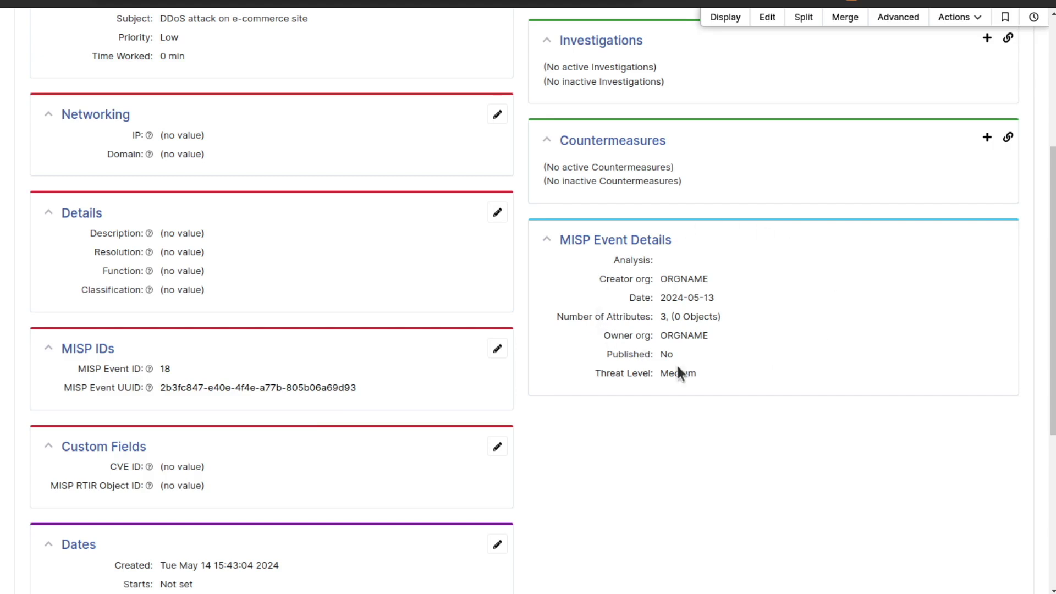
scroll(688, 292, down, 2)
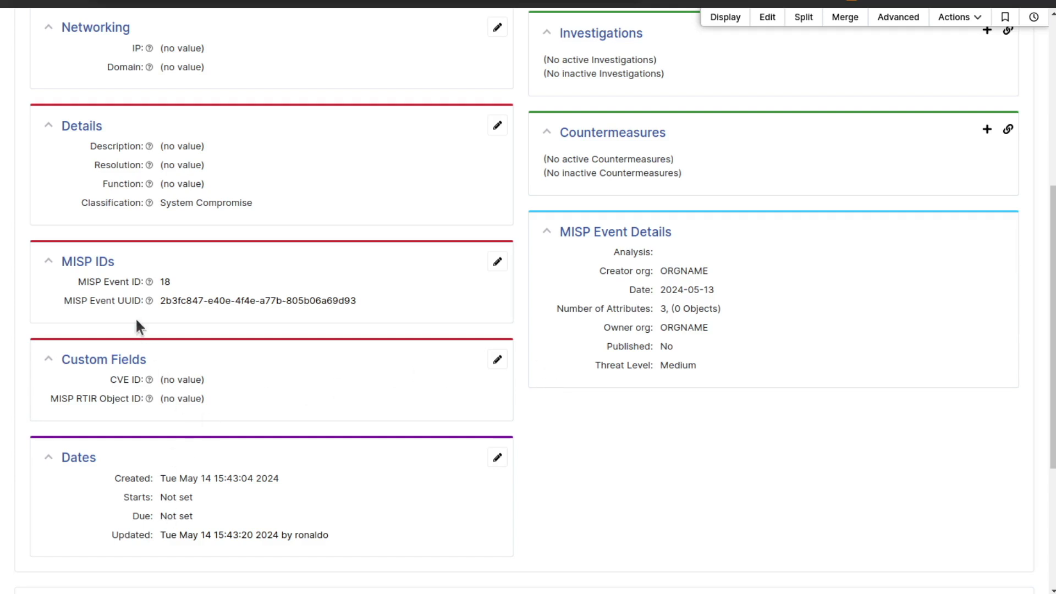
Update MISP event 18 from incident #13 via Actions > Update MISP Event.
mouse_move(952, 26)
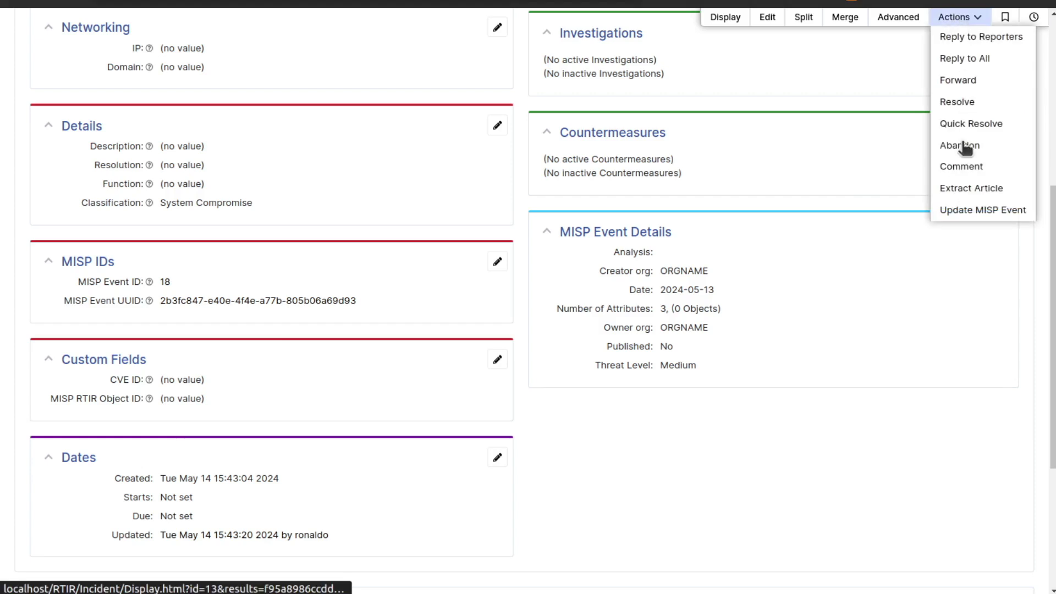
click(968, 209)
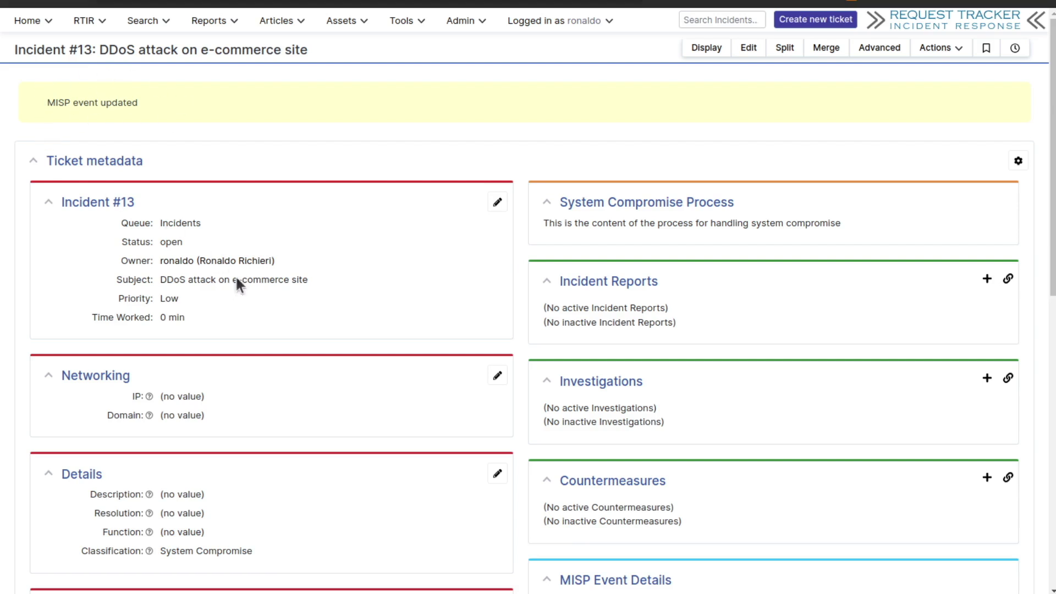
scroll(233, 307, down, 5)
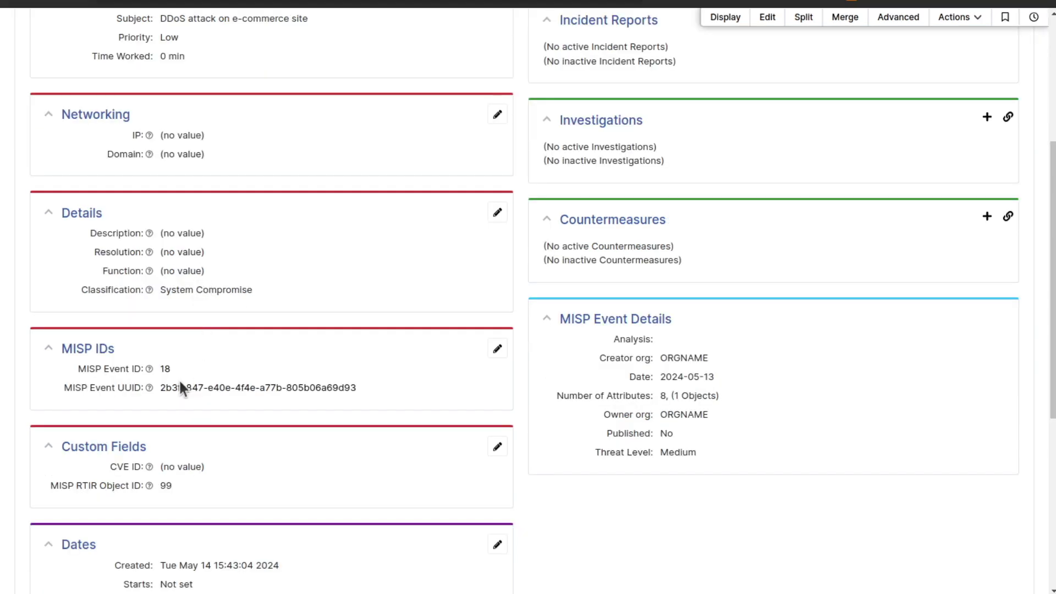
Open the linked MISP event 18 and scroll through its attributes.
click(165, 368)
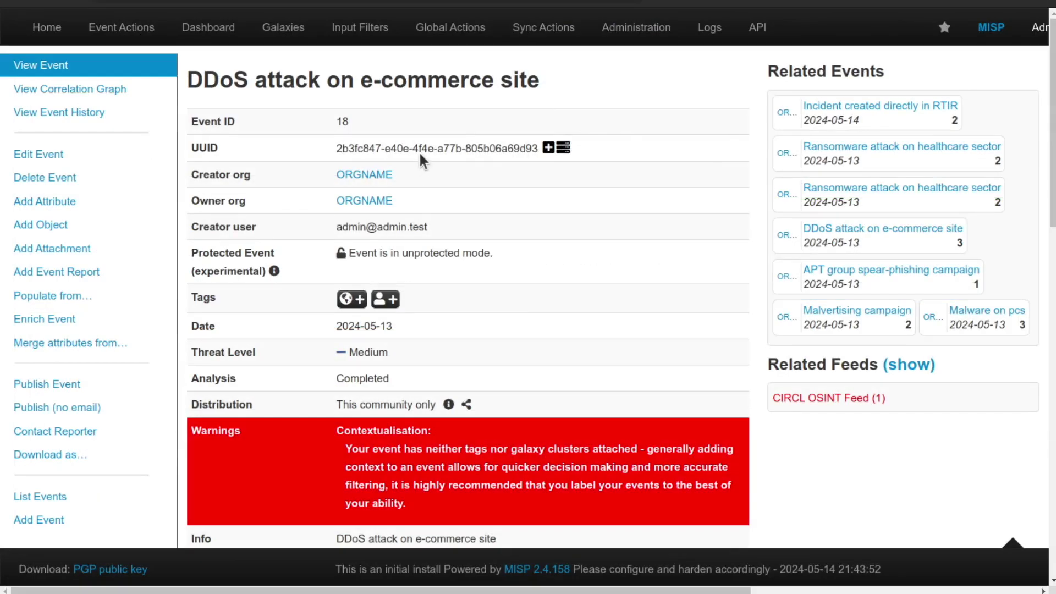
scroll(391, 271, down, 9)
scroll(376, 269, down, 6)
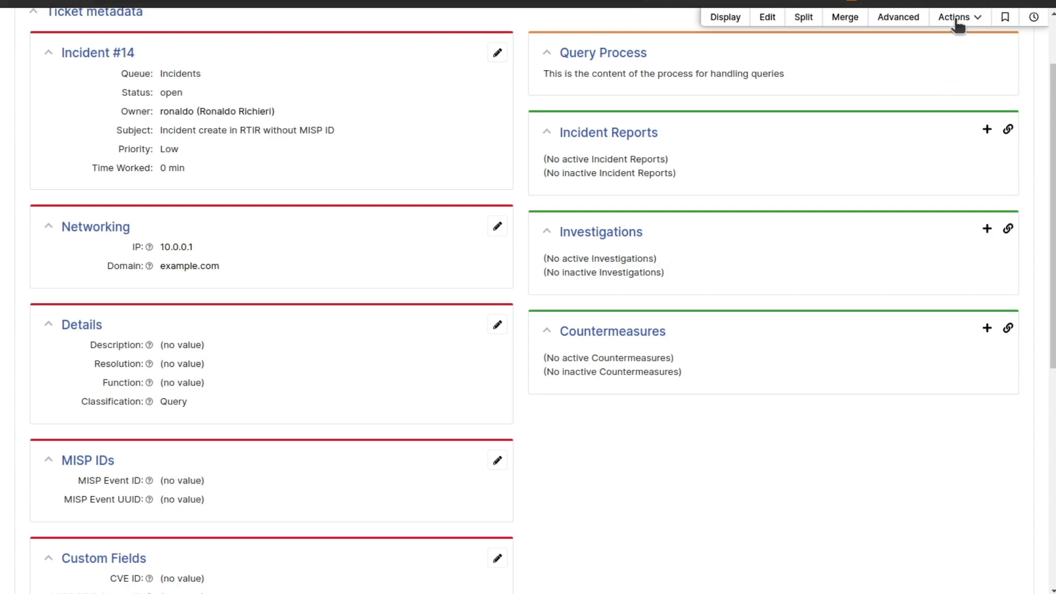
Create a MISP event from incident #14 via Actions > Create MISP Event.
mouse_move(958, 23)
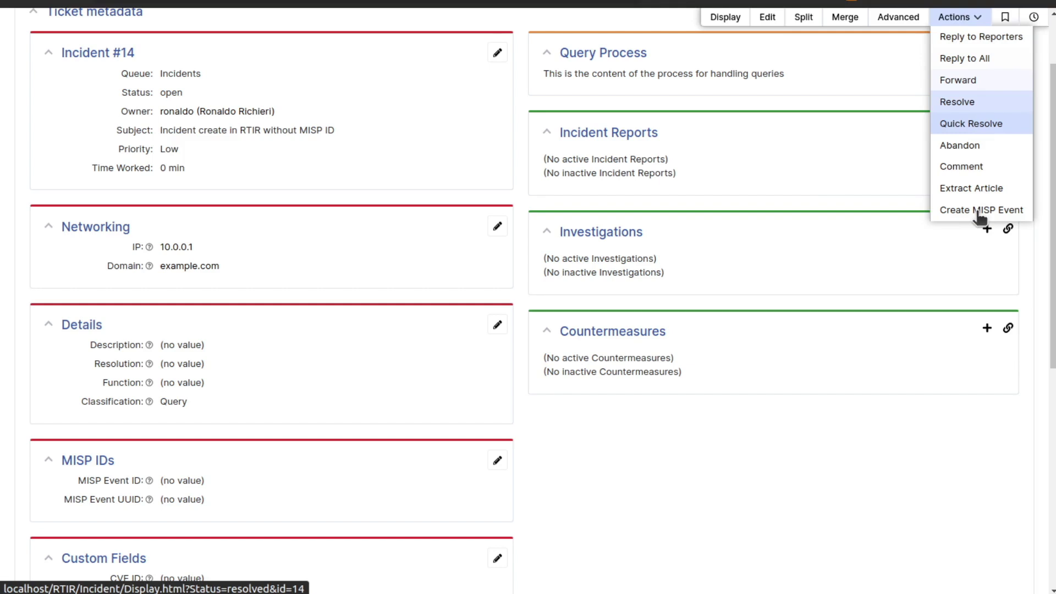
click(977, 212)
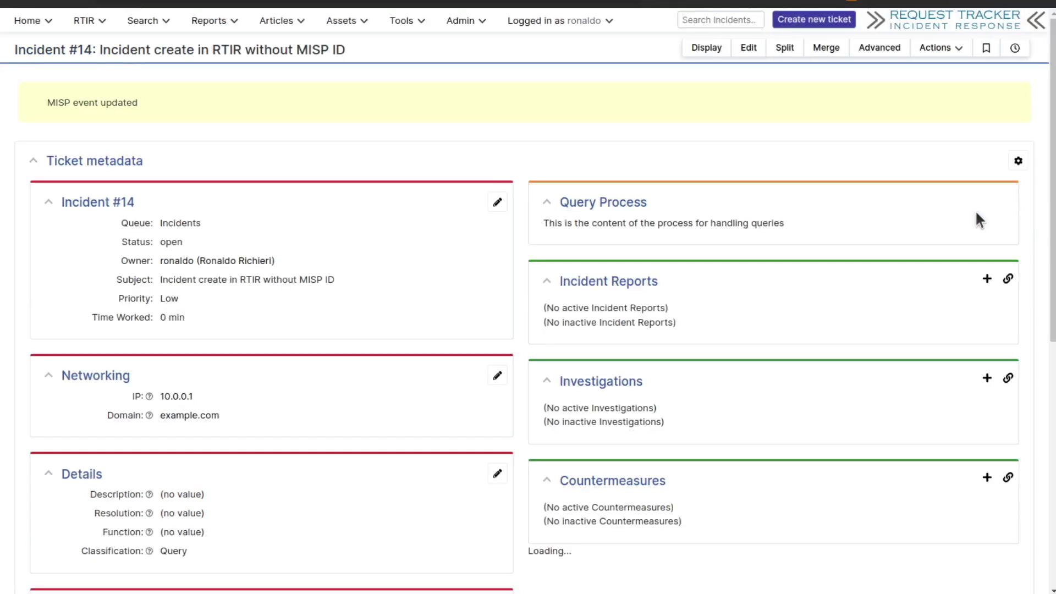
scroll(255, 259, down, 3)
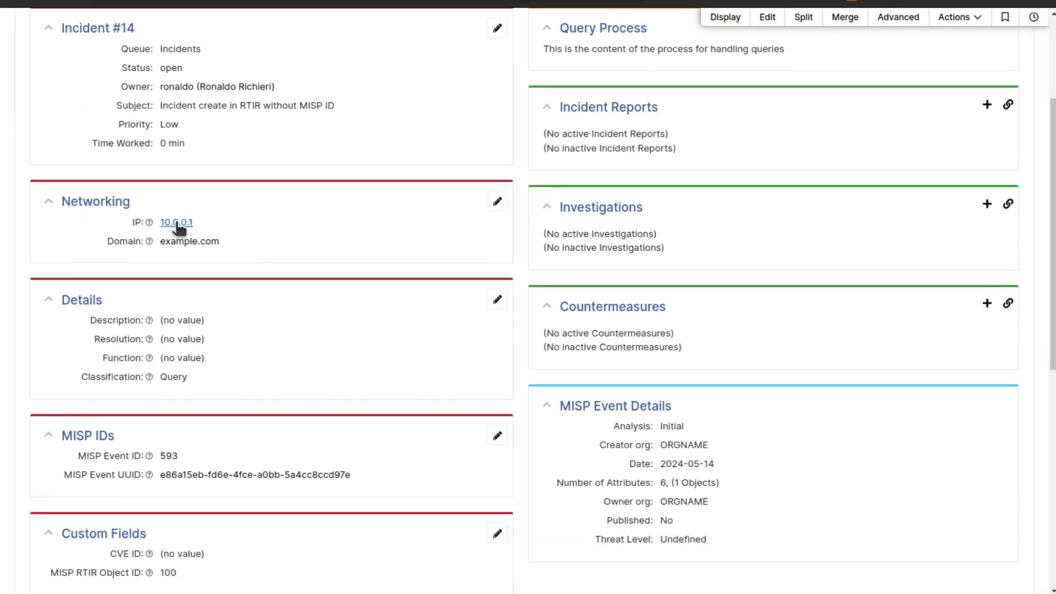
Open MISP event 593 and scroll to its rtir object attribute table.
click(176, 456)
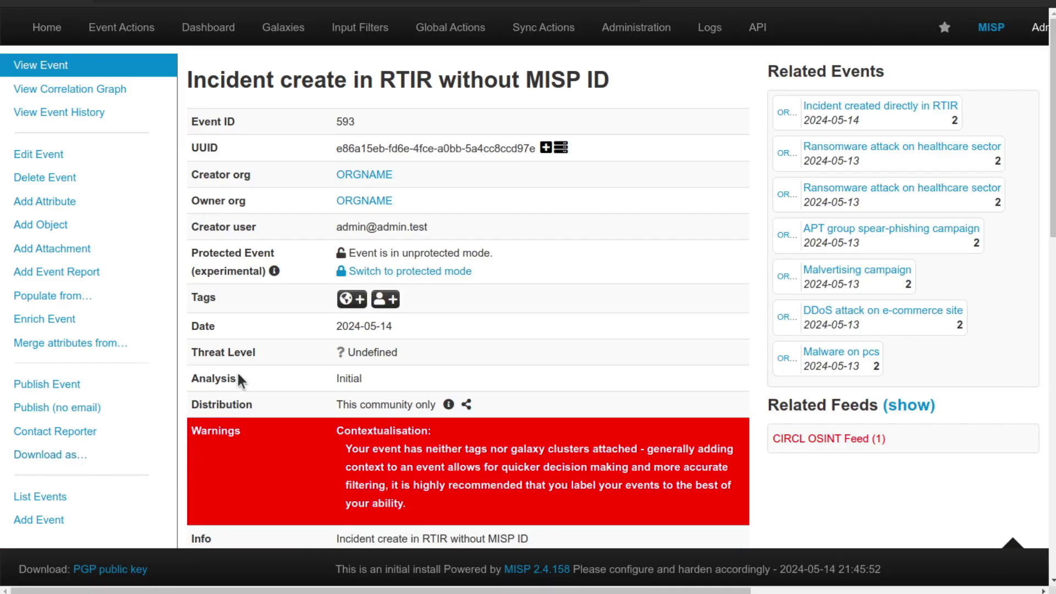
scroll(256, 292, down, 2)
scroll(256, 291, down, 14)
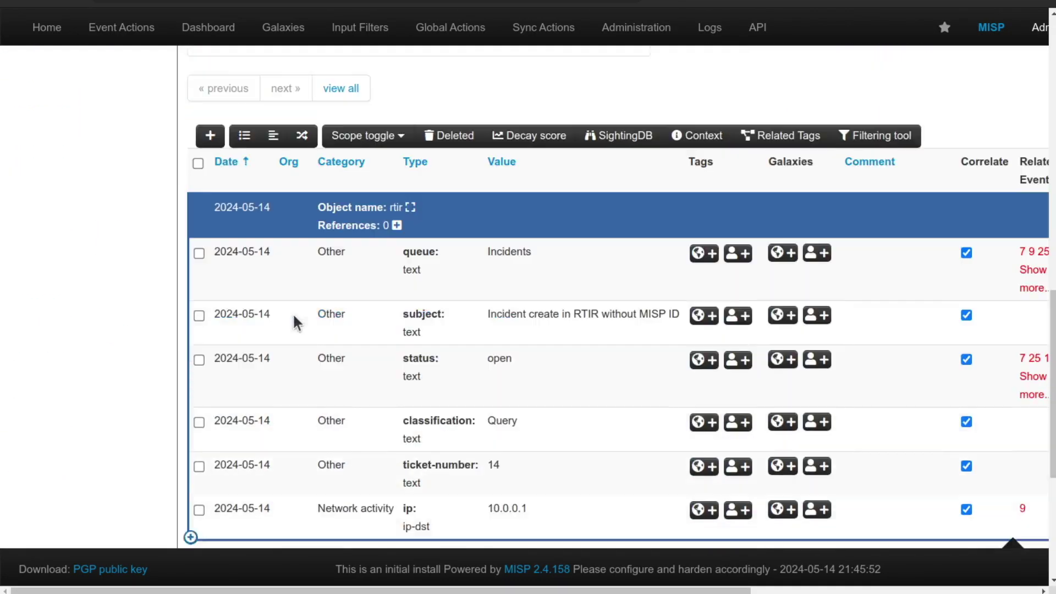